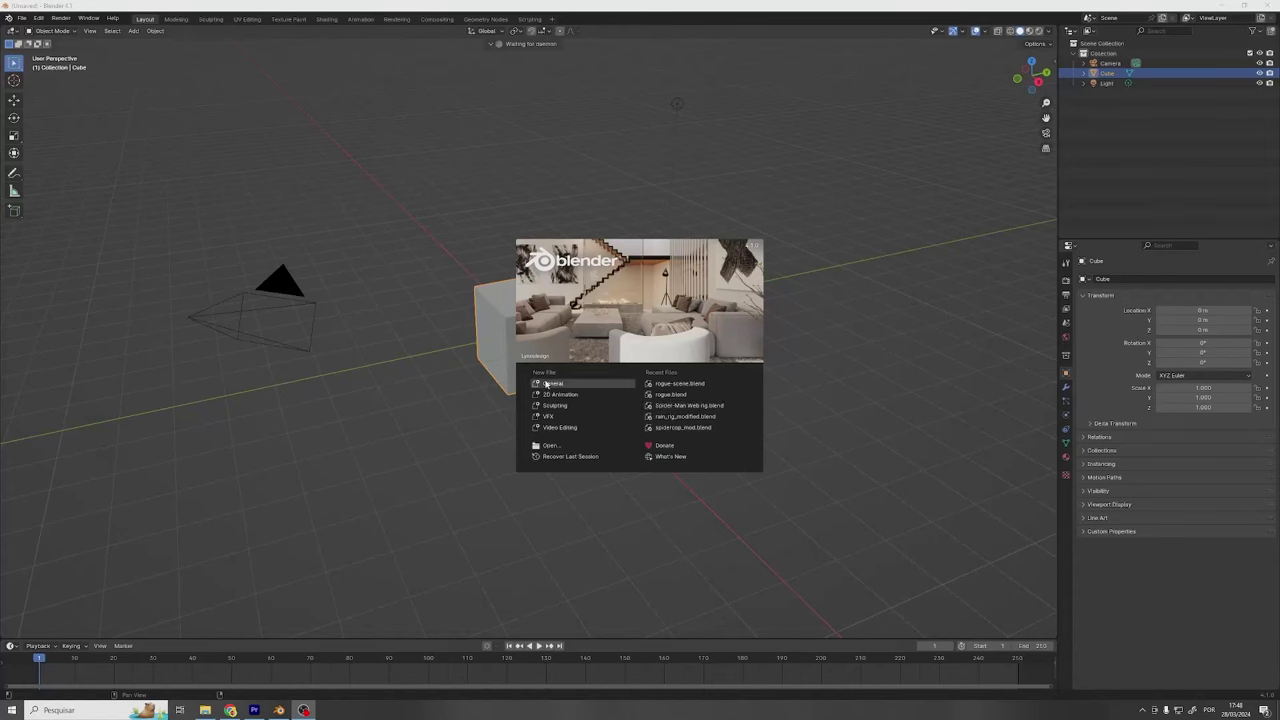
Start a new General file, select everything in the scene and open the mode choices for the character's body mesh
left_click(546, 385)
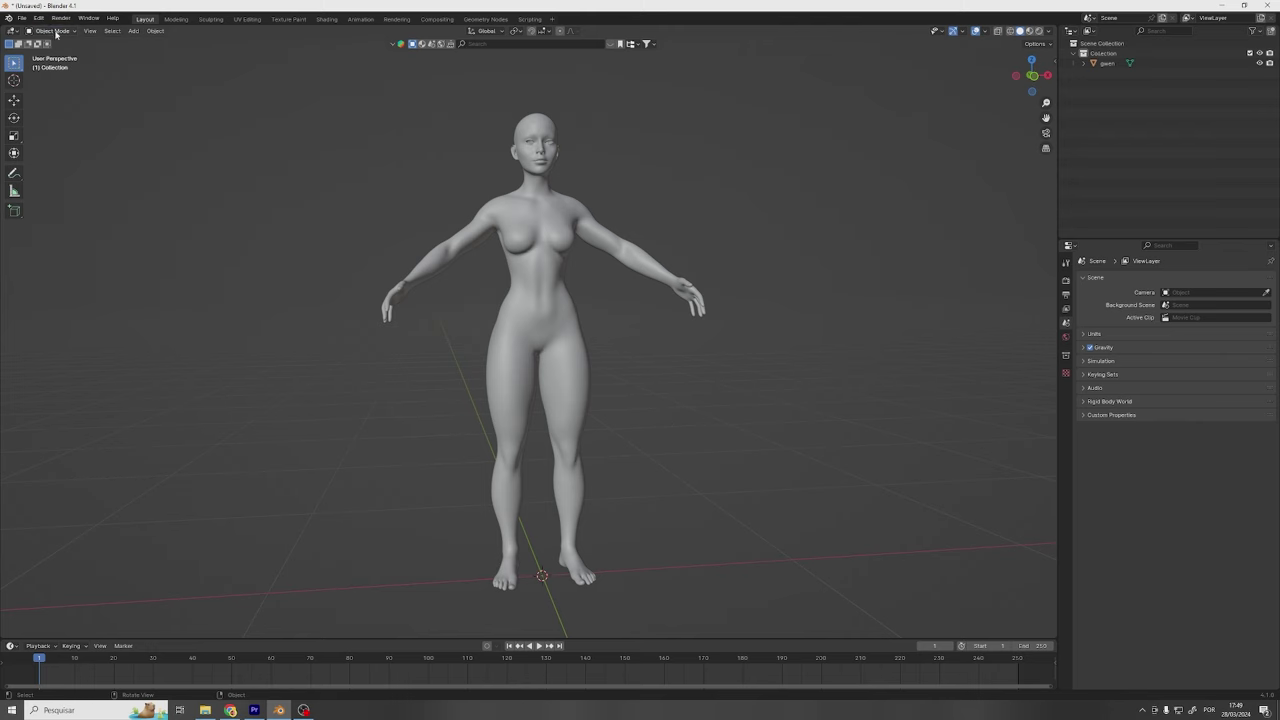
key("a")
left_click(55, 31)
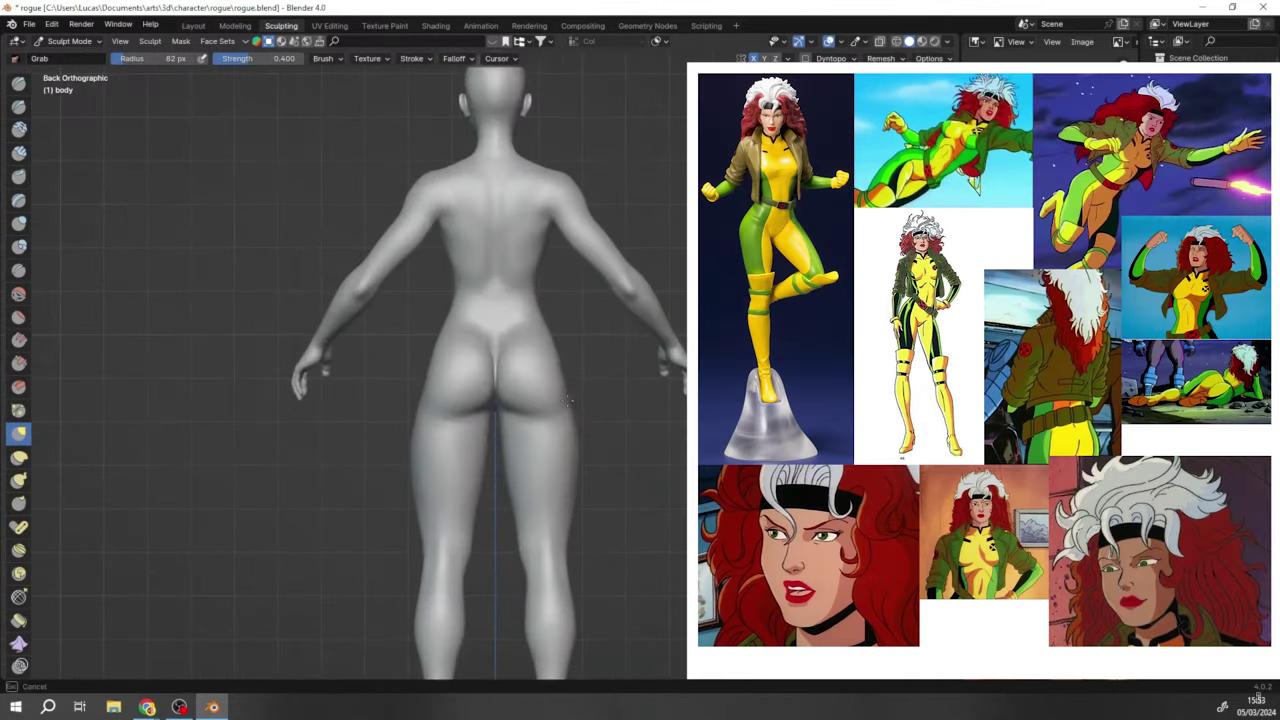
mouse_move(578, 474)
middle_mouse_down("shift")
mouse_move(557, 423)
mouse_move(549, 430)
middle_mouse_up("shift")
scroll(567, 313, "down", 4)
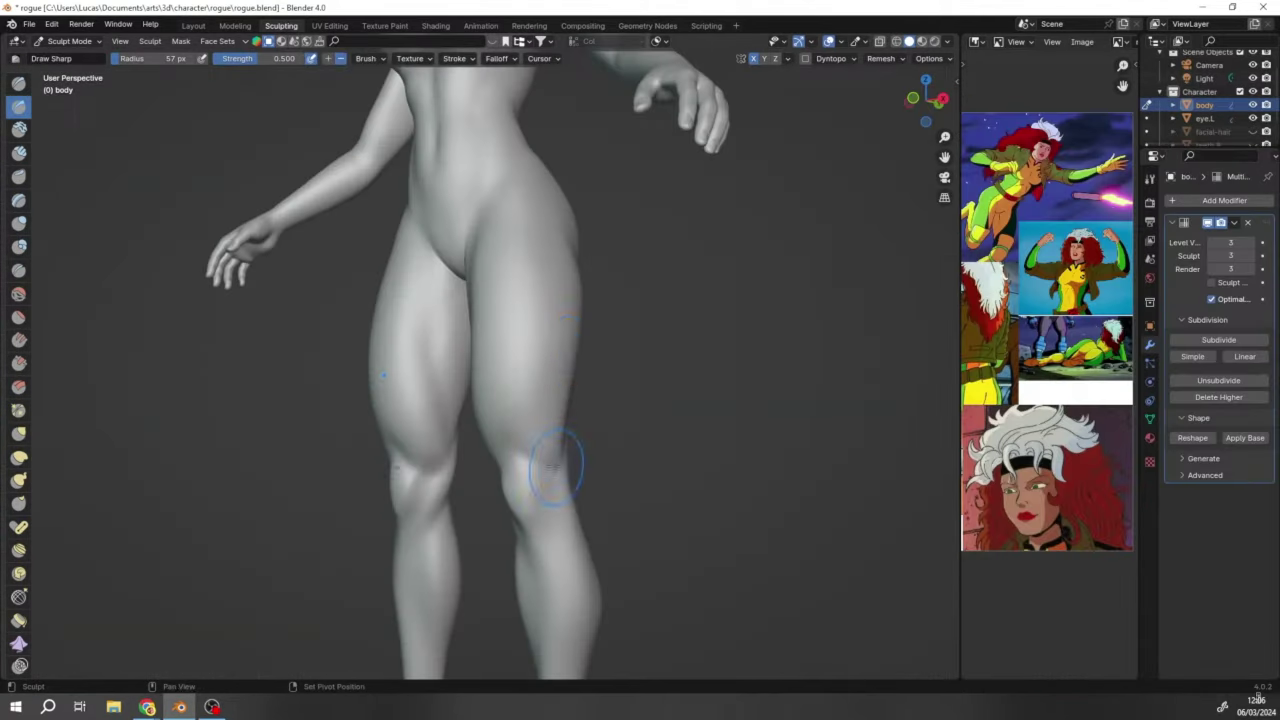
key("KP_1")
scroll(637, 384, "down", 1)
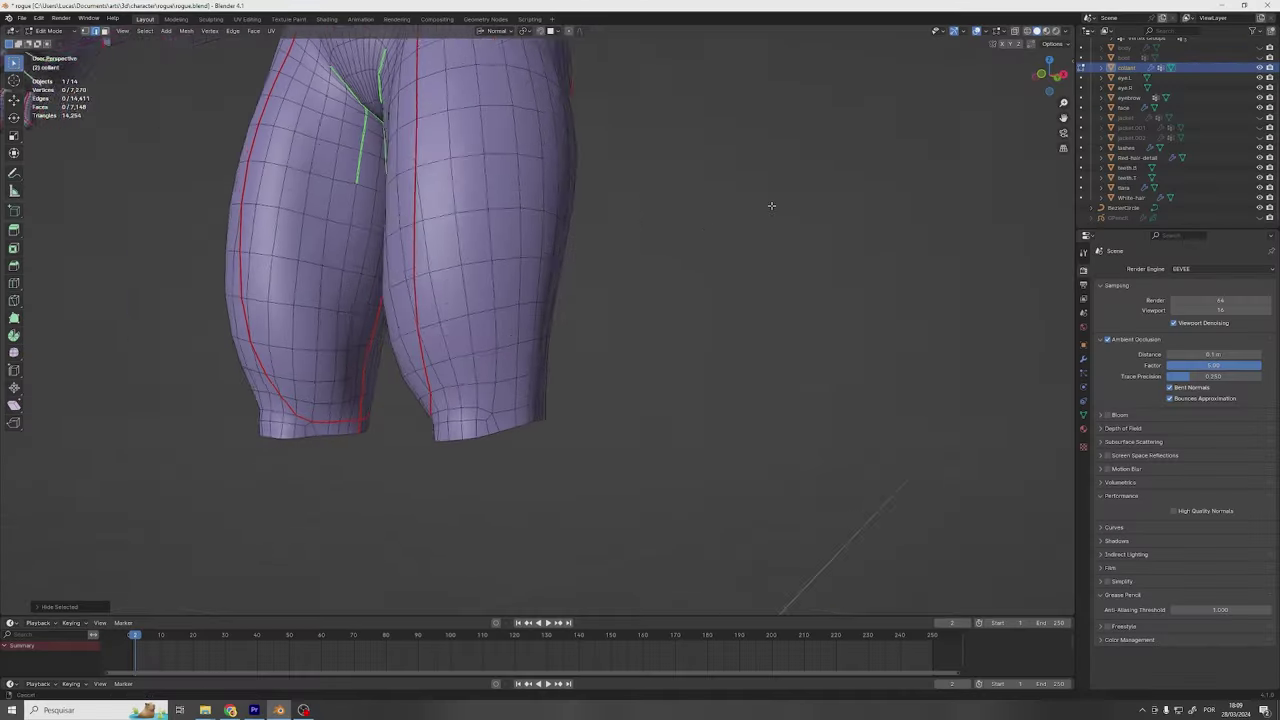
Change the viewport shading and return the seam-marked collant mesh to Object Mode
scroll(640, 277, "up", 3)
mouse_move(640, 277)
middle_mouse_down()
mouse_move(420, 289)
mouse_move(700, 266)
mouse_move(595, 247)
mouse_move(643, 268)
mouse_move(993, 27)
middle_mouse_up()
key("z")
key("Tab")
scroll(286, 220, "down", 5)
middle_click_drag(286, 220, 201, 403)
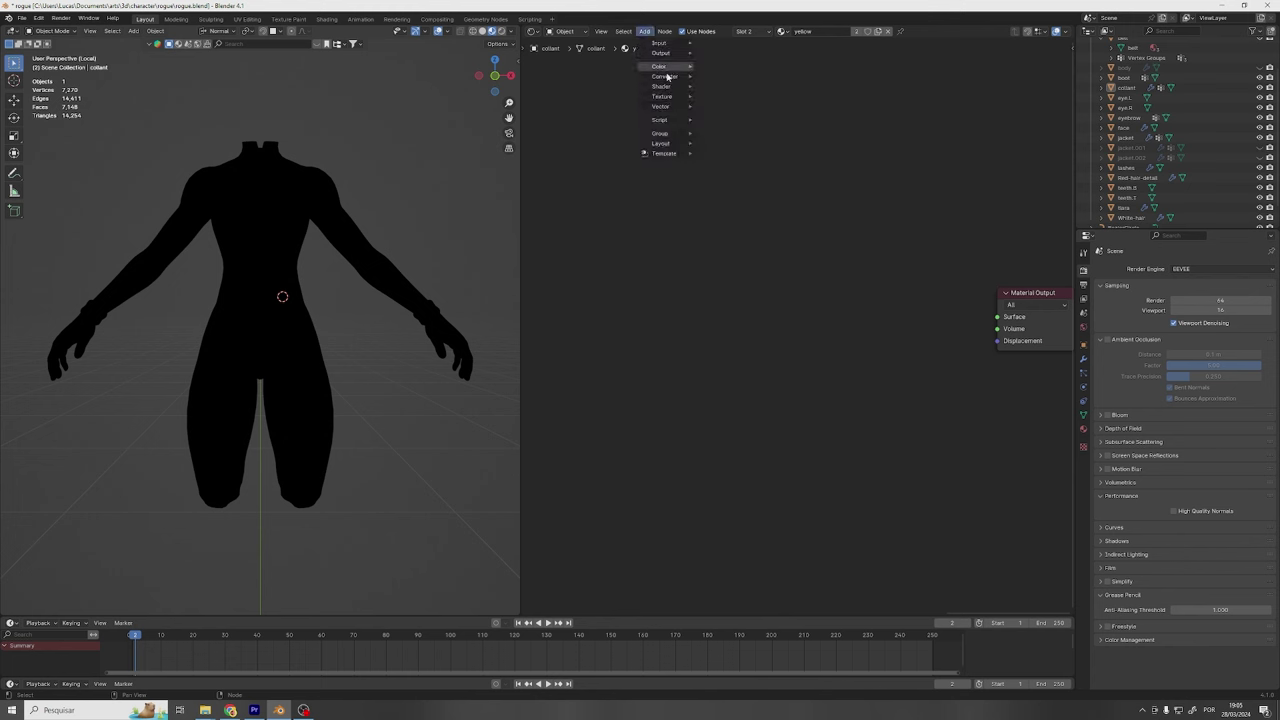
Add Diffuse BSDF, Shader to RGB and Color Ramp nodes in sequence to the collant's yellow material
left_click(742, 96)
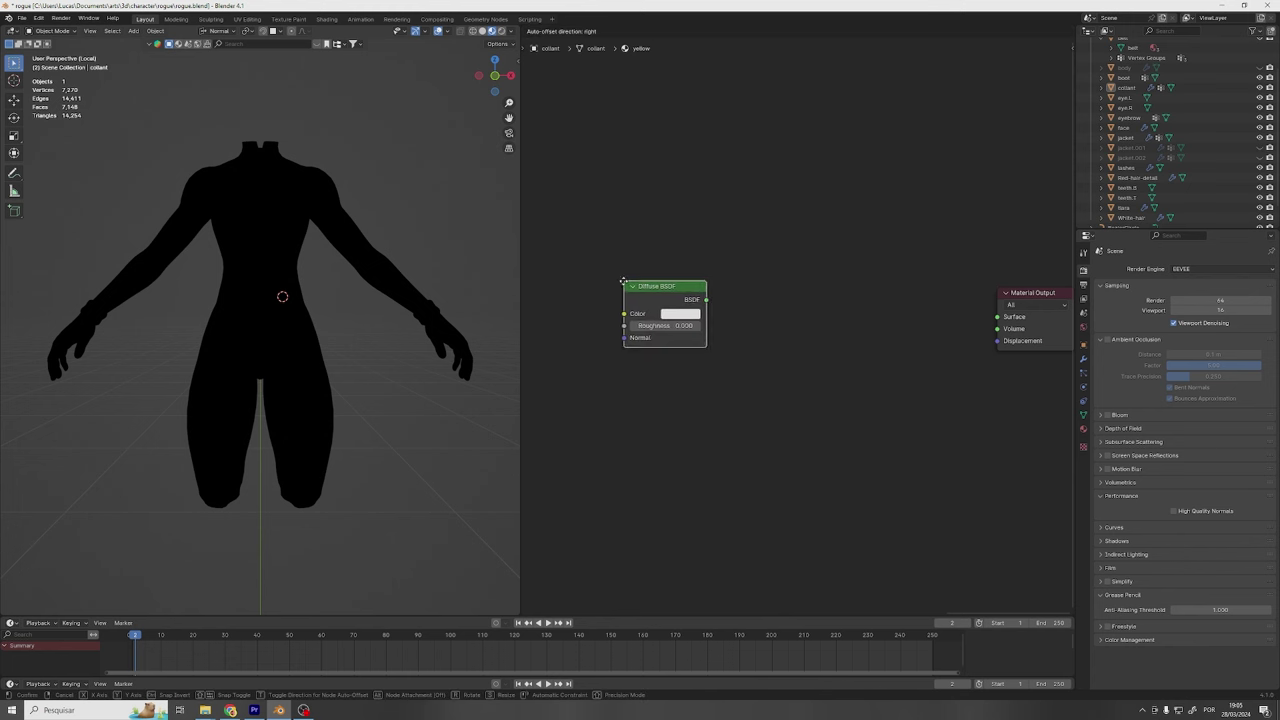
left_click(638, 303)
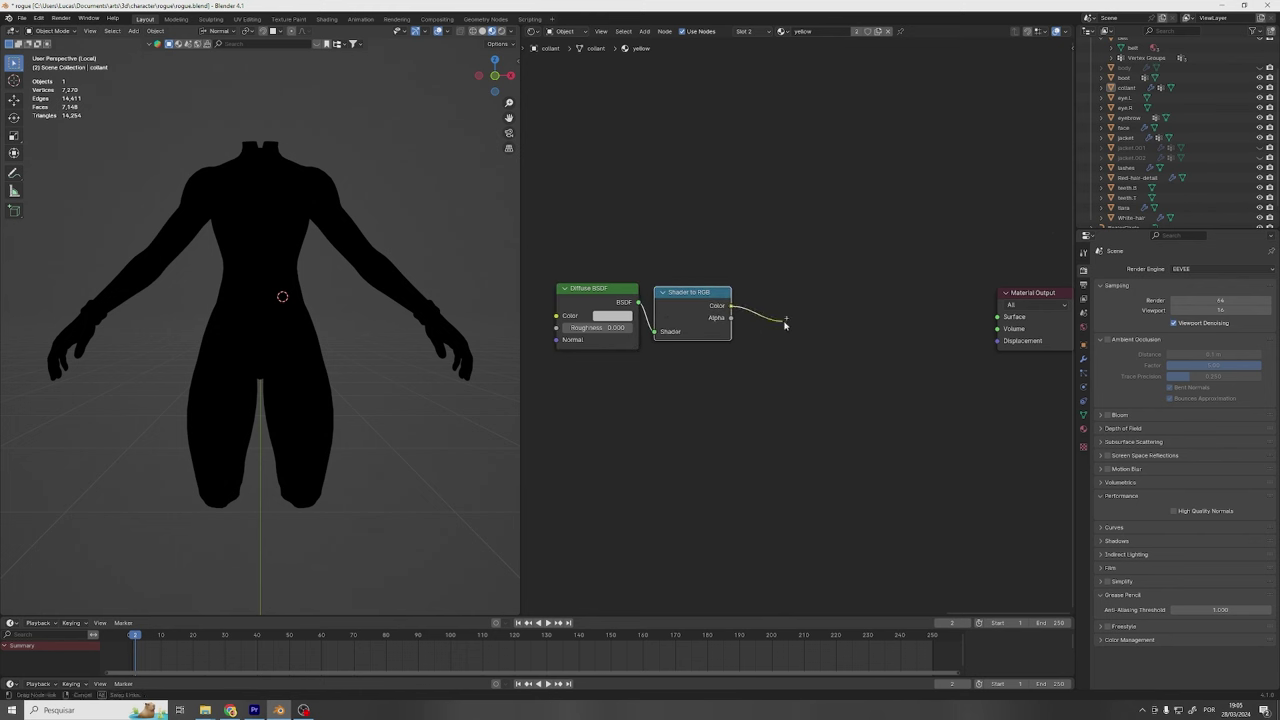
left_click(819, 349)
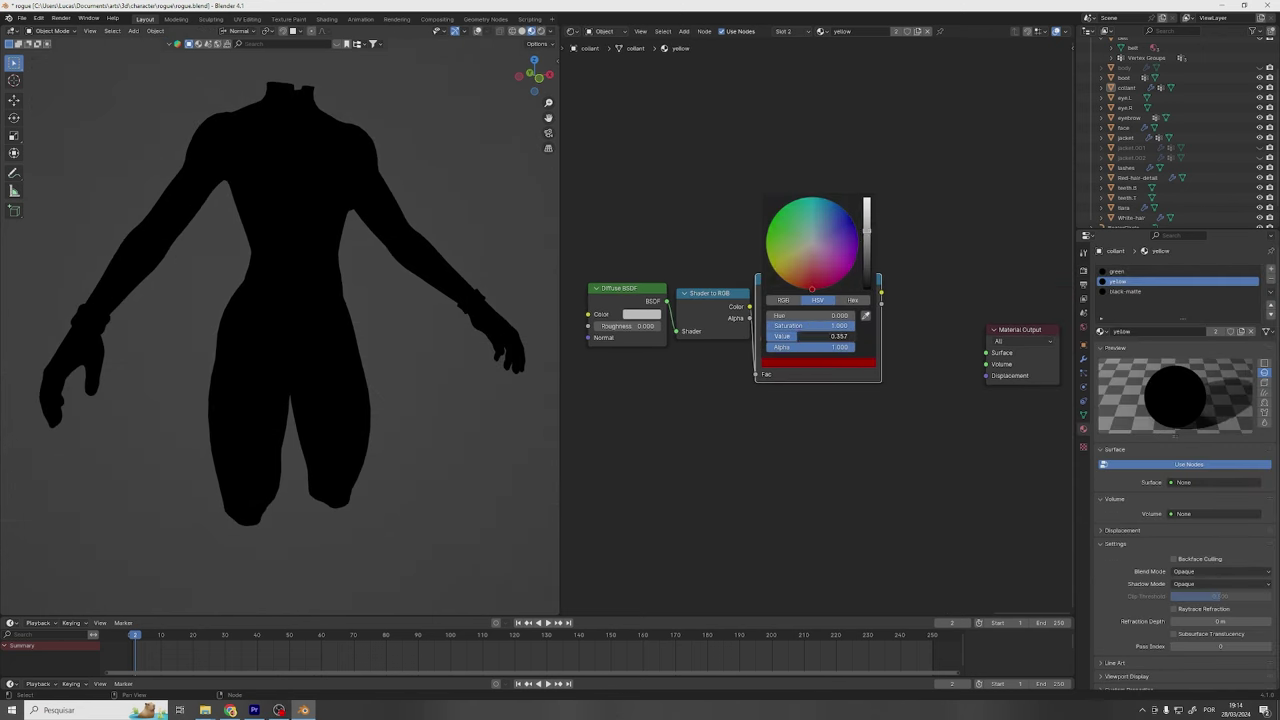
Set a red Color Ramp stop's value to 0.357 and connect the ramp's Color output to the Material Output's Surface input
key("Return")
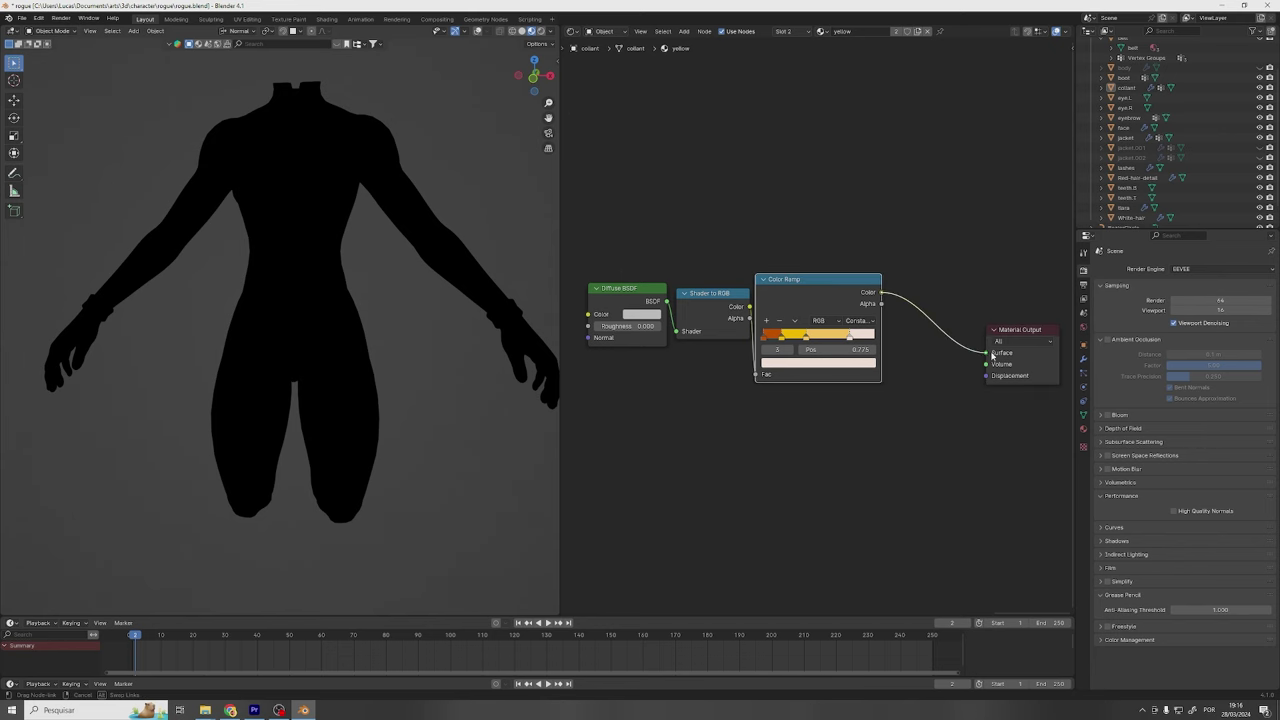
left_click_drag(992, 355, 988, 353)
middle_click_drag(420, 230, 377, 225)
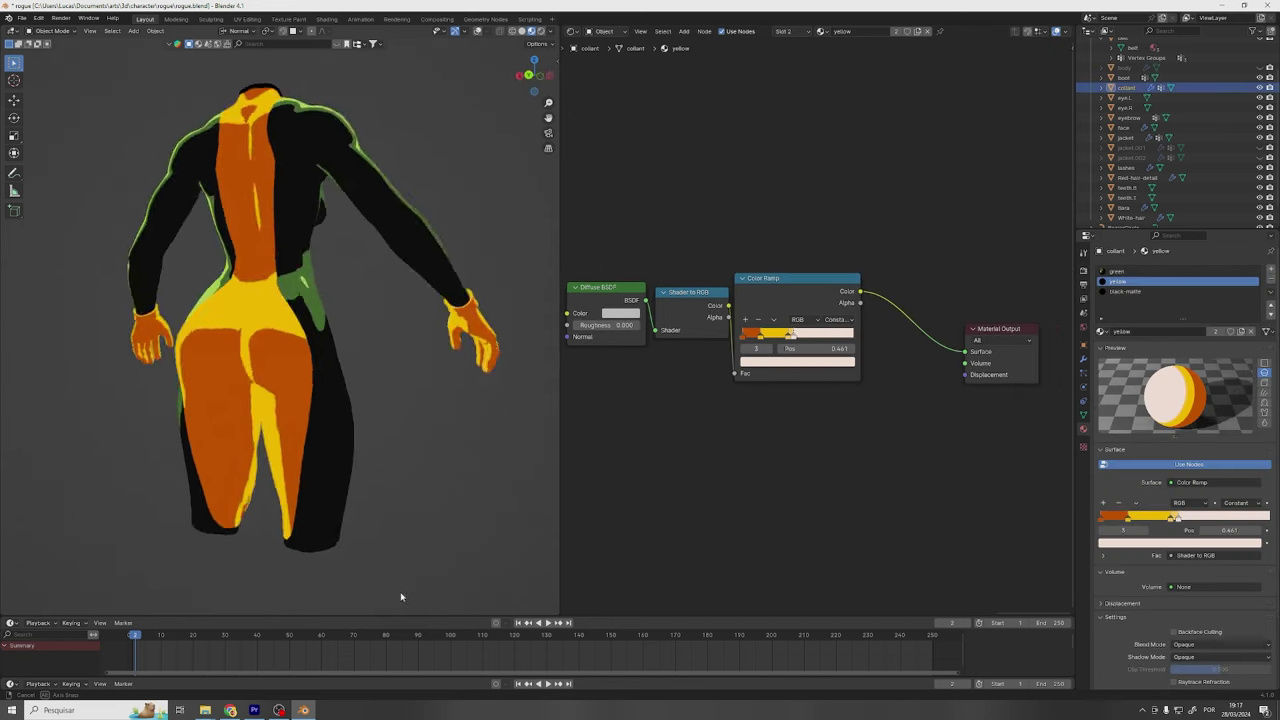
mouse_move(400, 600)
middle_mouse_down()
mouse_move(251, 594)
mouse_move(443, 606)
mouse_move(286, 606)
middle_mouse_up()
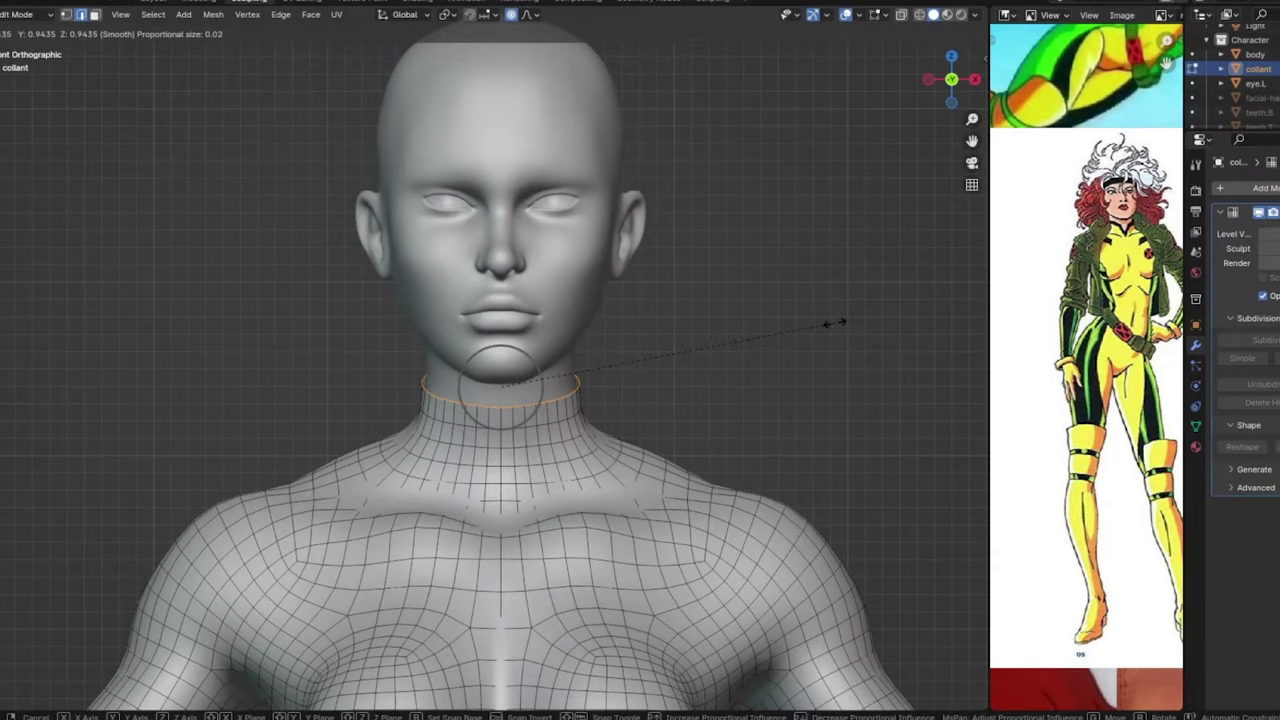
Resize the collant's neck opening loop with smooth proportional editing and move the selected geometry along the X axis
left_click(833, 323)
scroll(720, 277, "down", 1)
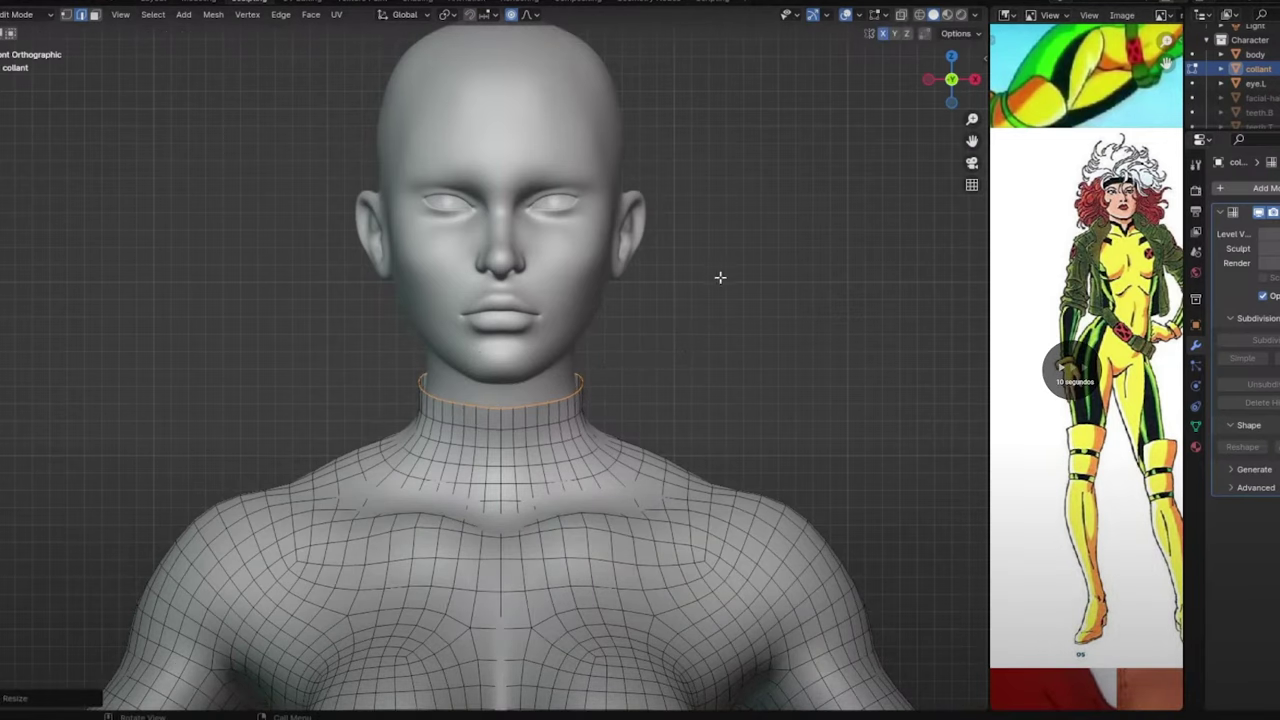
scroll(220, 149, "up", 3)
key("x")
left_click(400, 333)
key("g")
key("x")
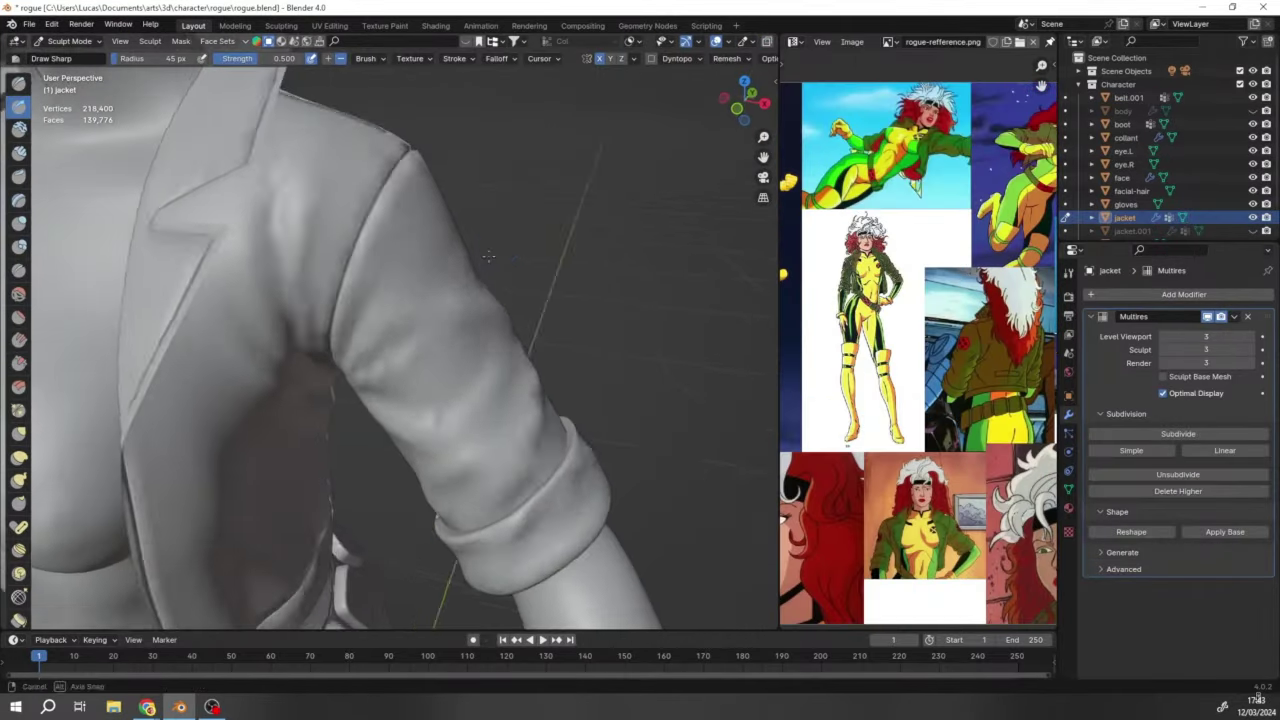
middle_click_drag(419, 308, 433, 287)
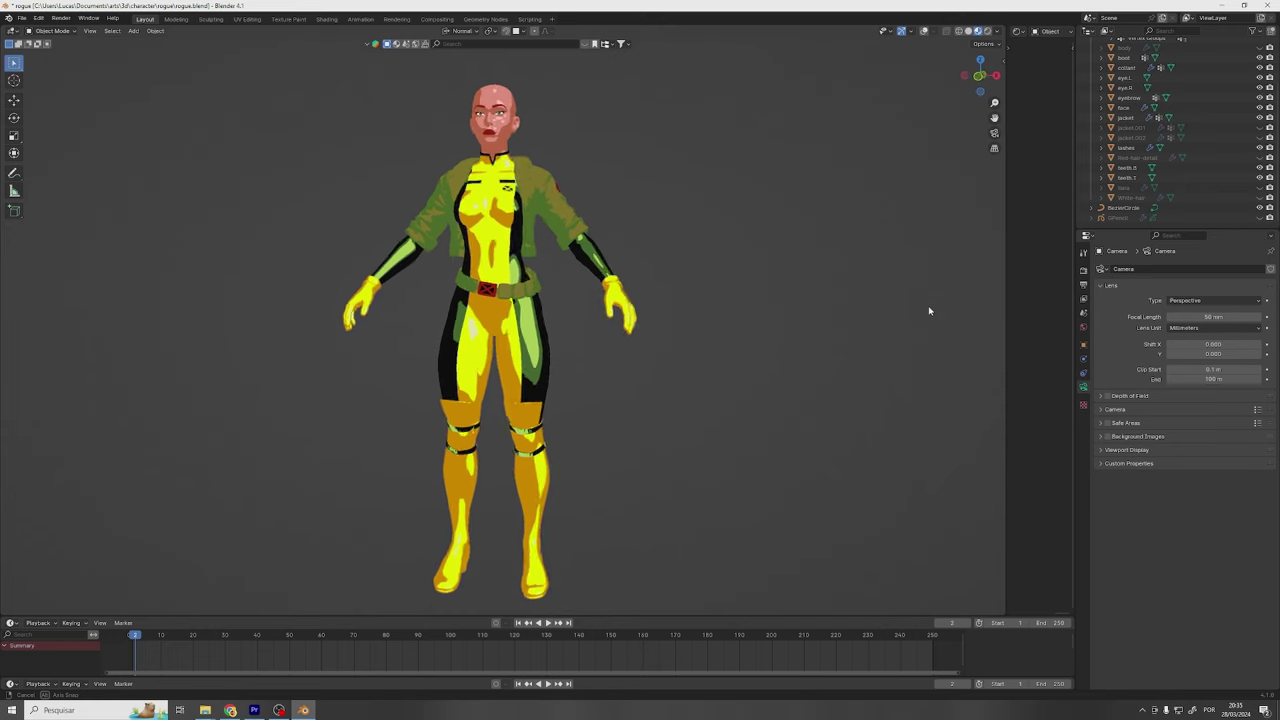
mouse_move(929, 309)
middle_mouse_down()
mouse_move(726, 331)
mouse_move(507, 319)
middle_mouse_up()
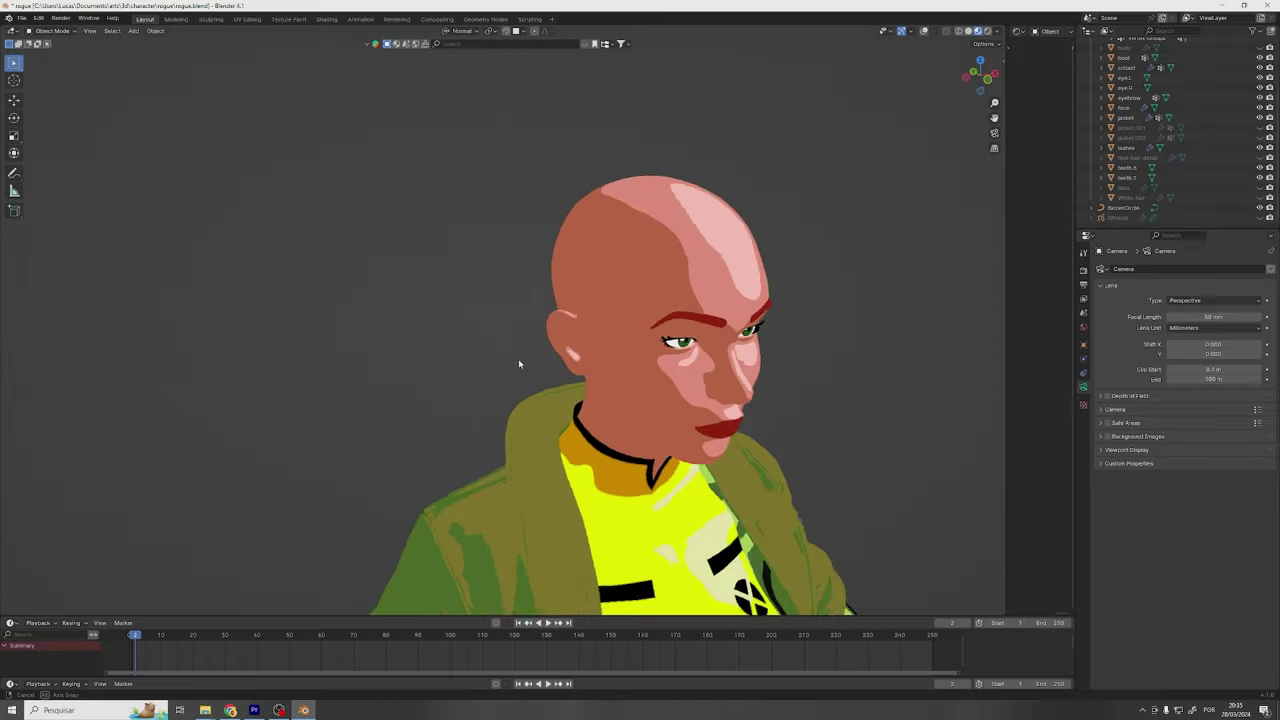
middle_click_drag(514, 363, 410, 363)
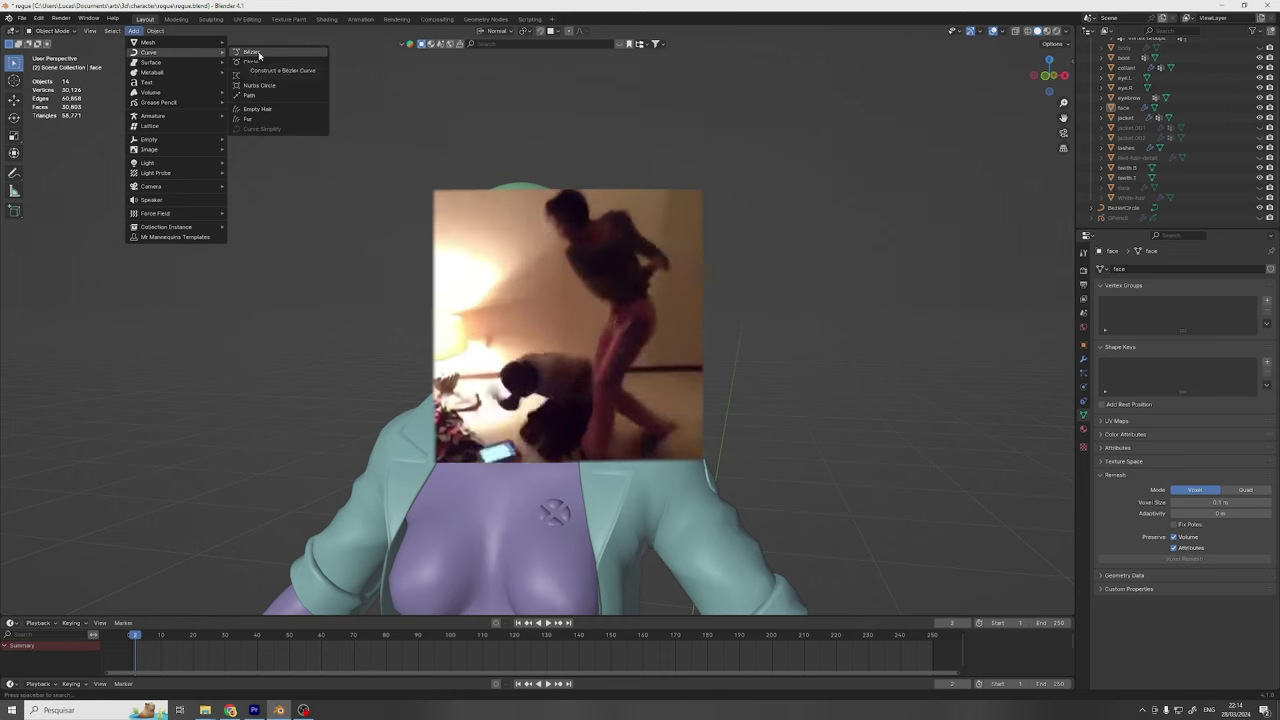
Add a NURBS path curve at the forehead and a Bezier circle curve for building the hair strands
left_click(265, 100)
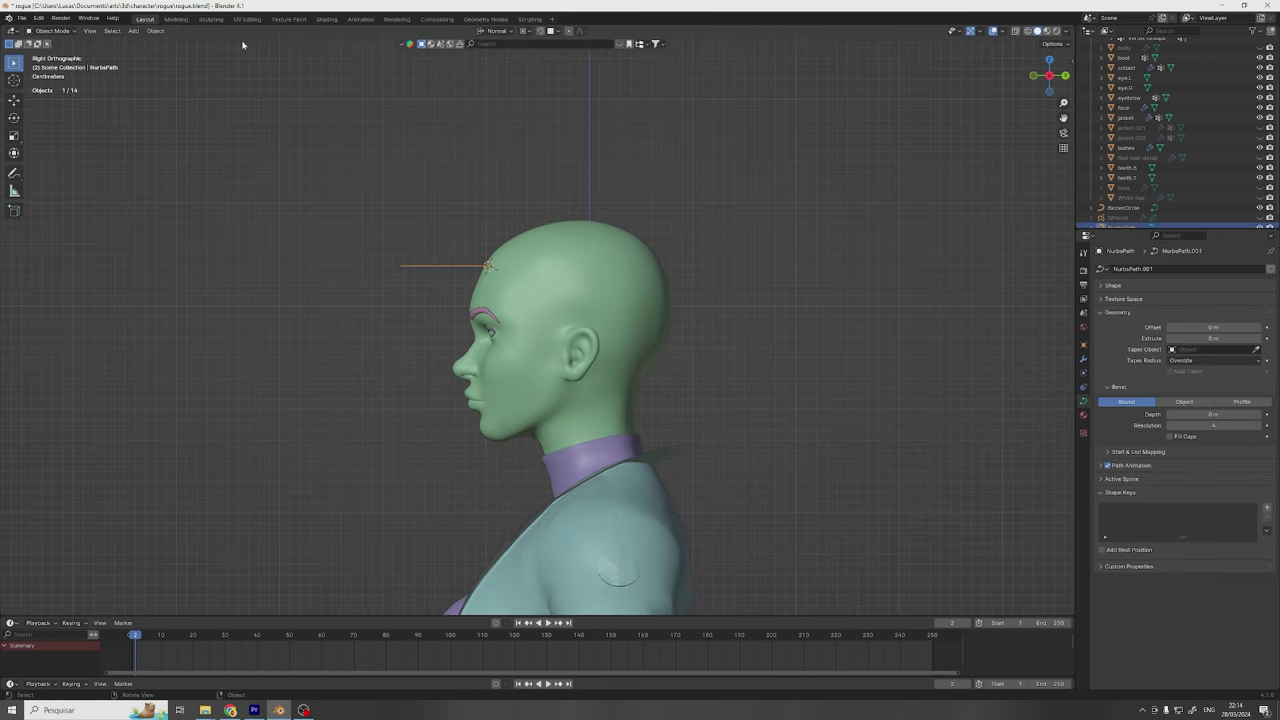
left_click(138, 31)
mouse_move(160, 50)
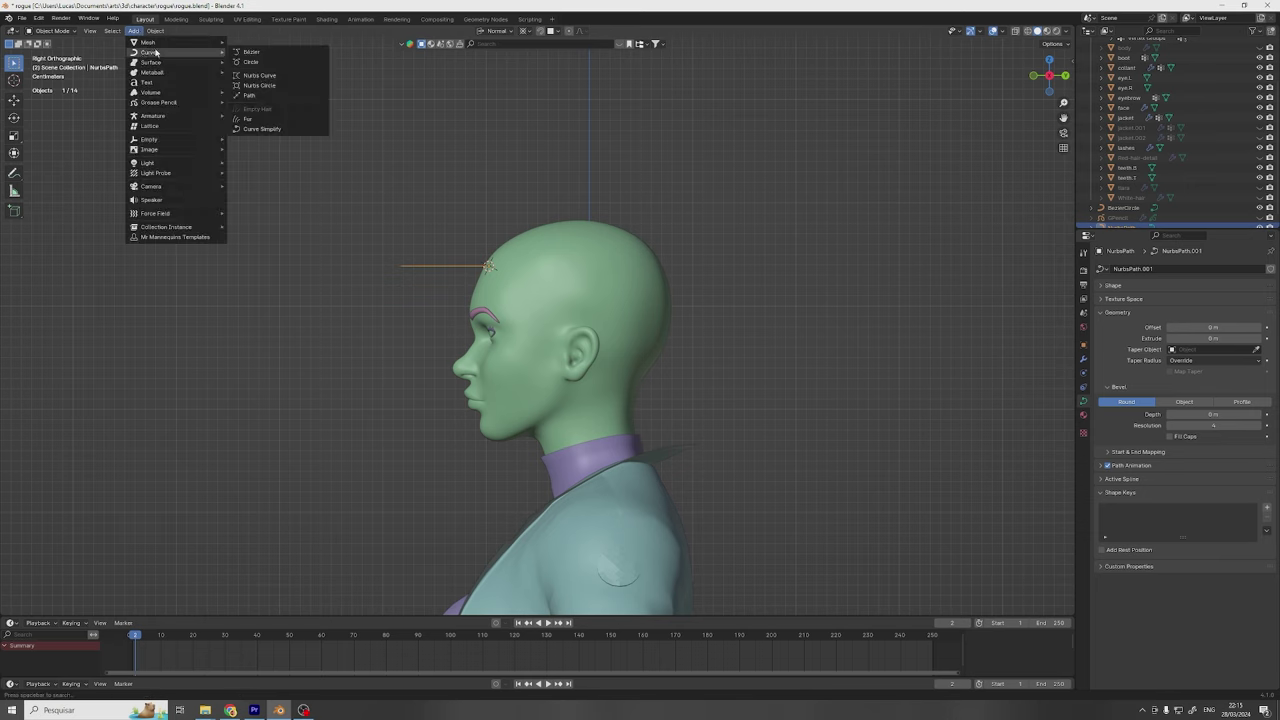
left_click(265, 63)
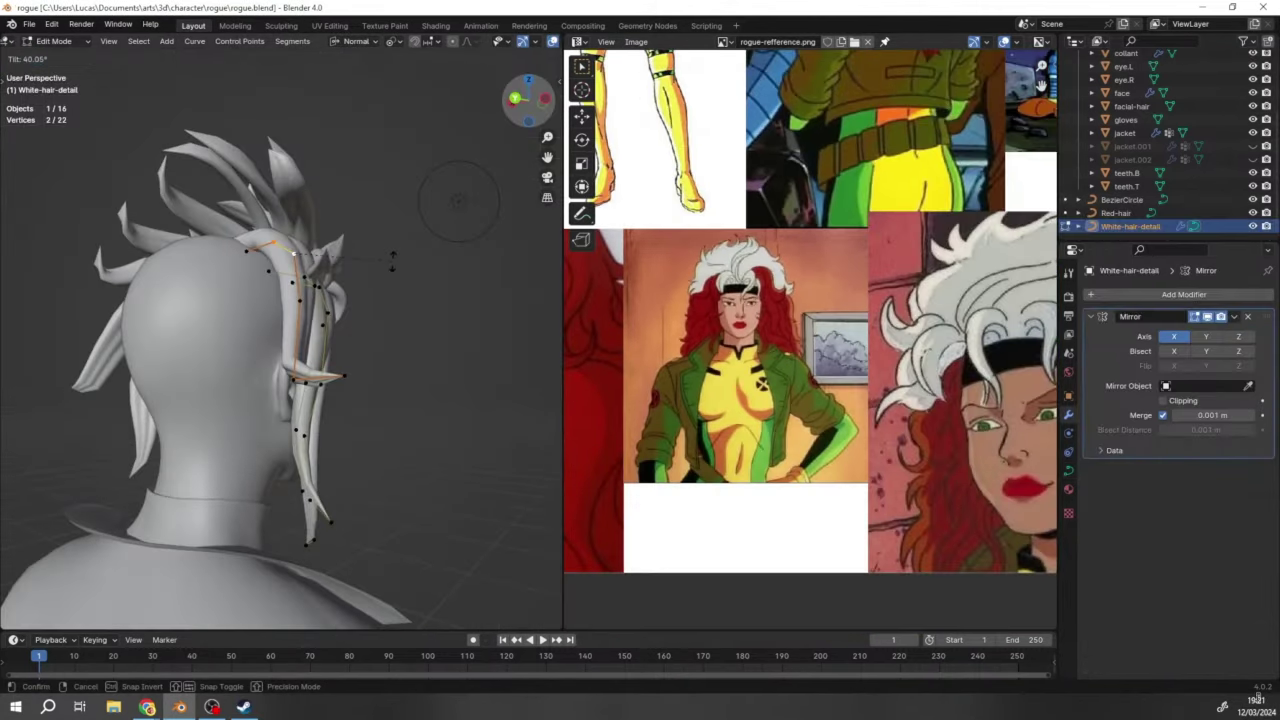
middle_click_drag(391, 257, 334, 244)
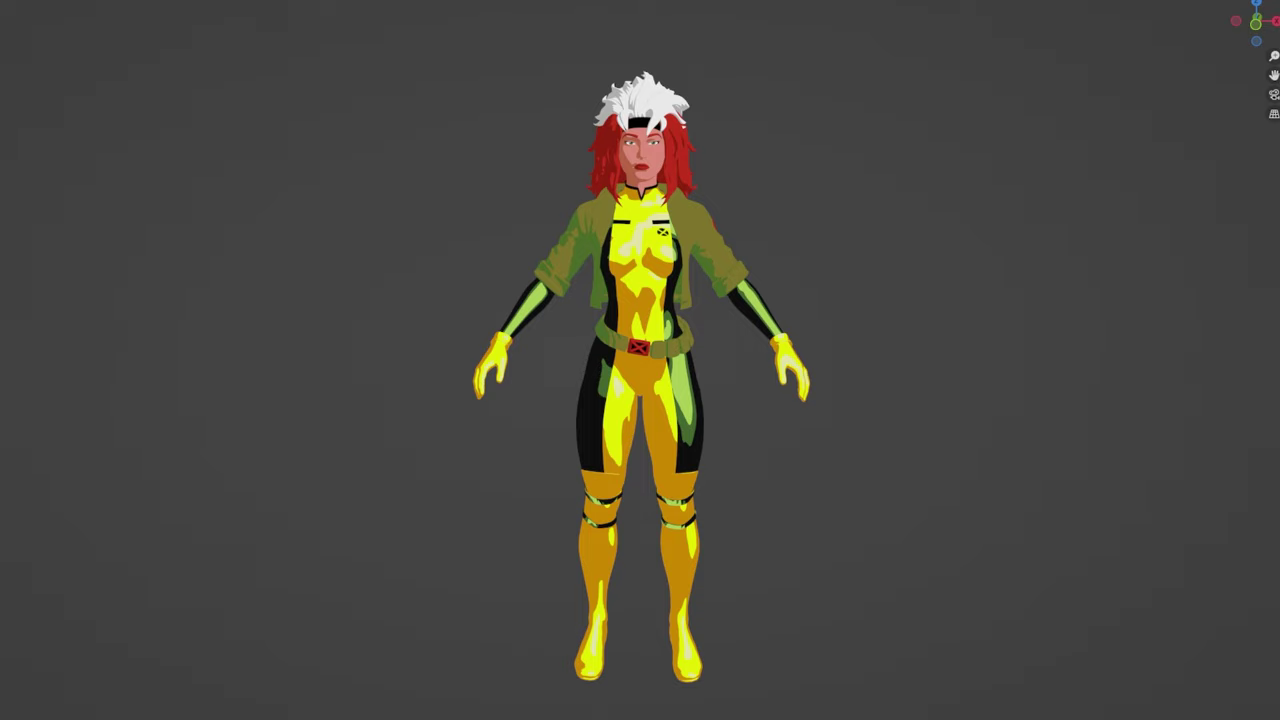
middle_click_drag(1118, 341, 507, 333)
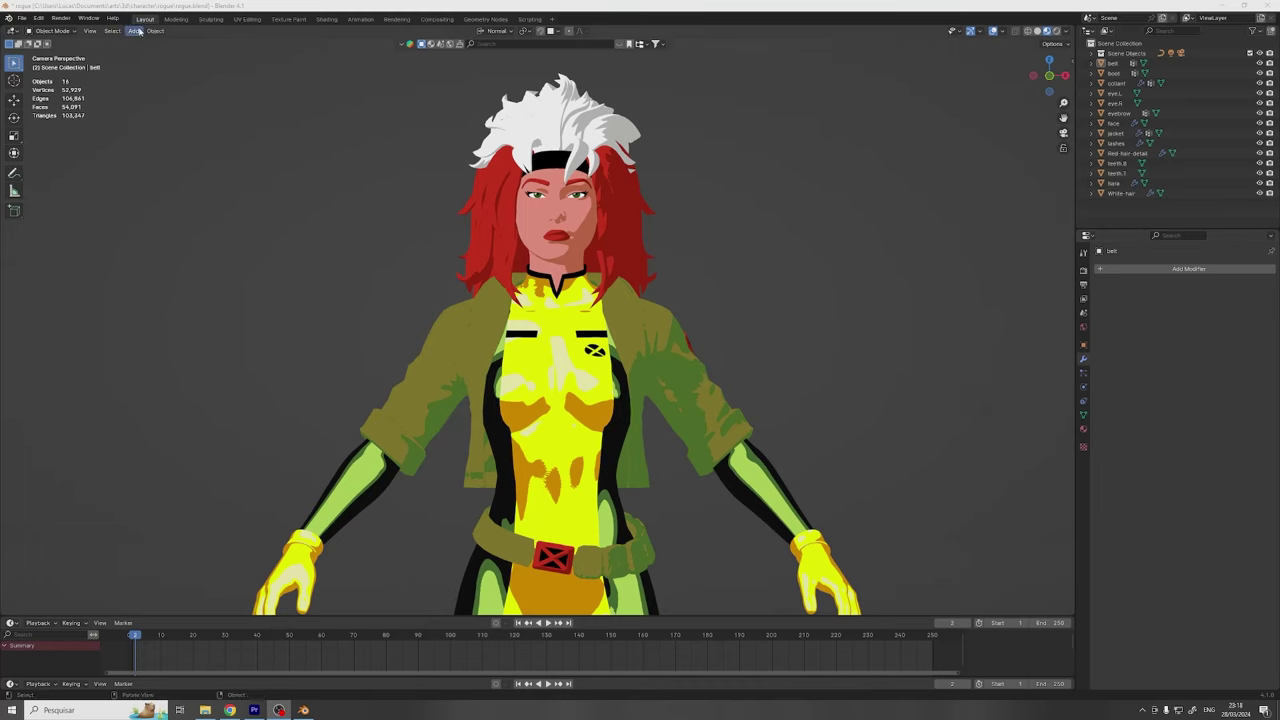
Add a blank Grease Pencil object to the scene and give it a Line Art modifier
left_click(137, 31)
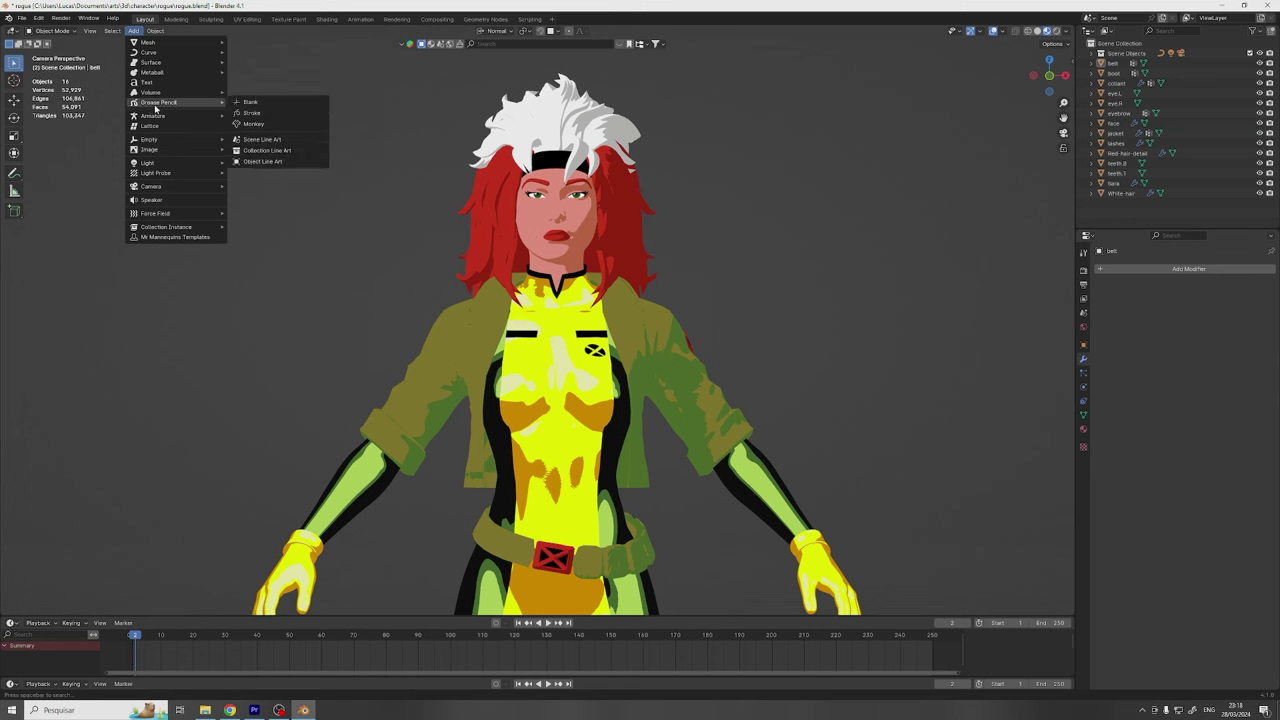
left_click(250, 102)
left_click(1110, 269)
left_click(1100, 351)
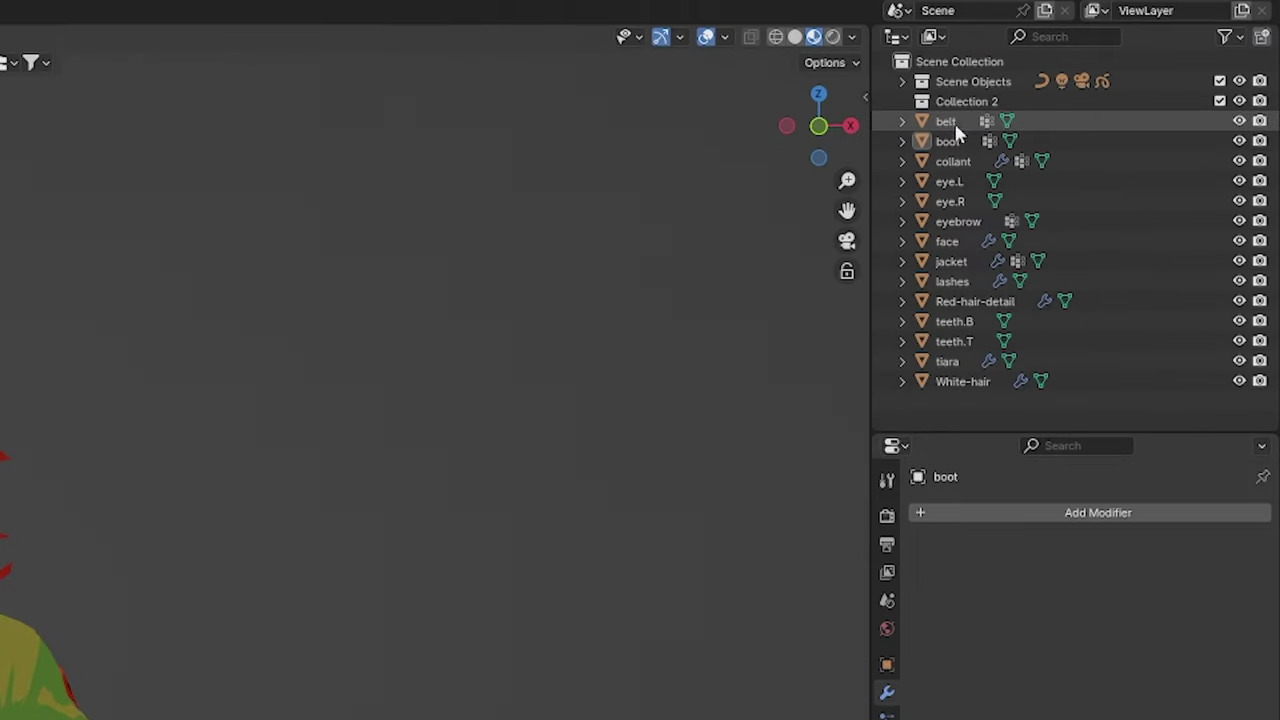
Move all character objects from belt to White-hair into Collection 2 and rename that collection Character
left_click(945, 380, "shift")
left_click_drag(965, 132, 957, 101)
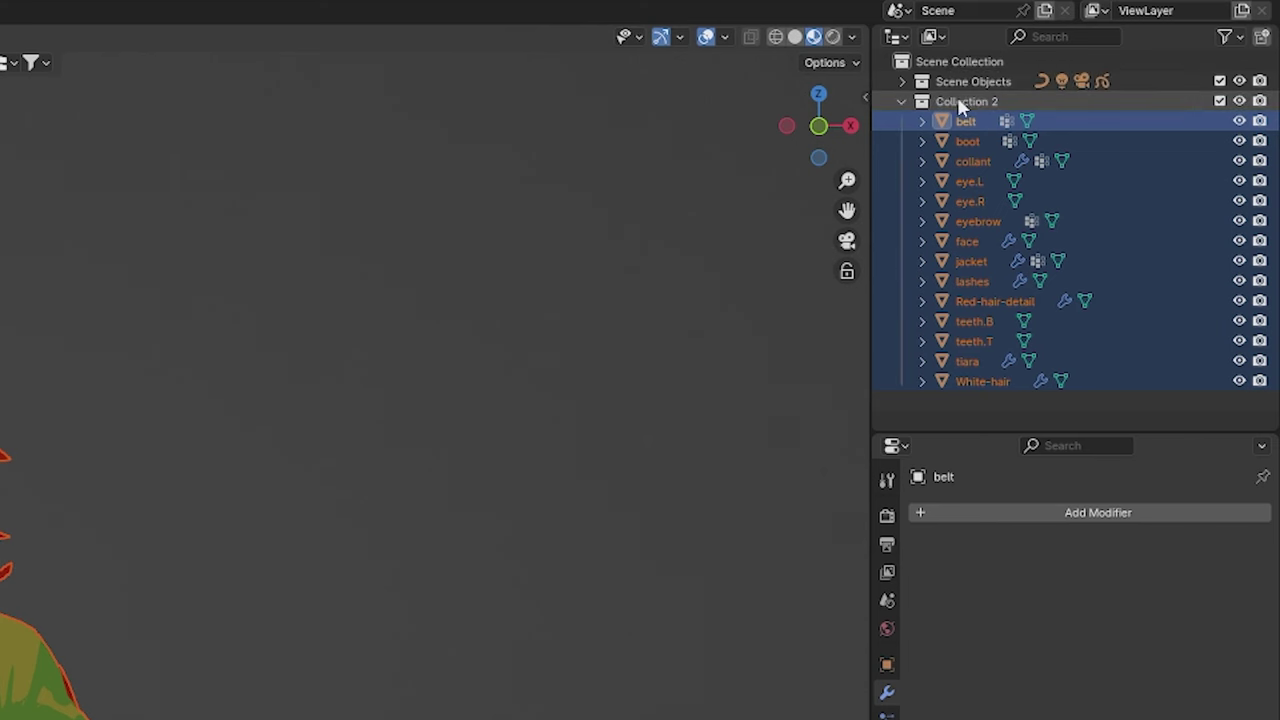
double_click(967, 102)
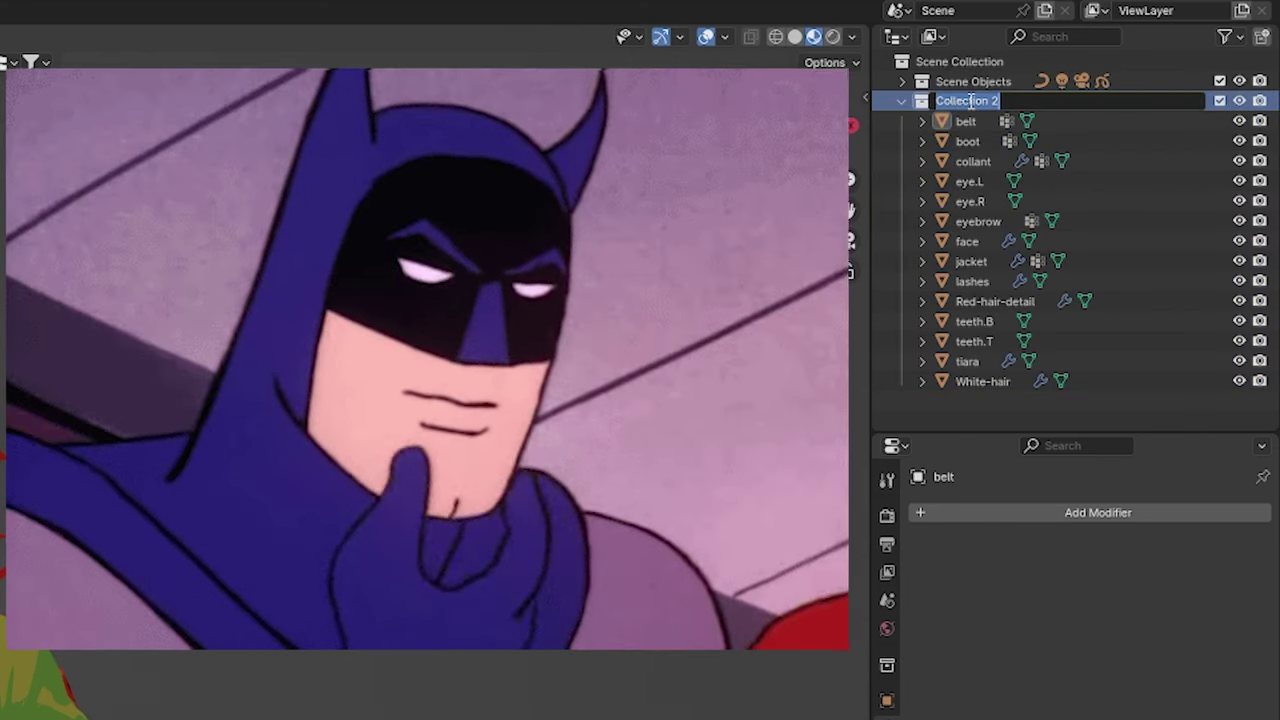
type("C")
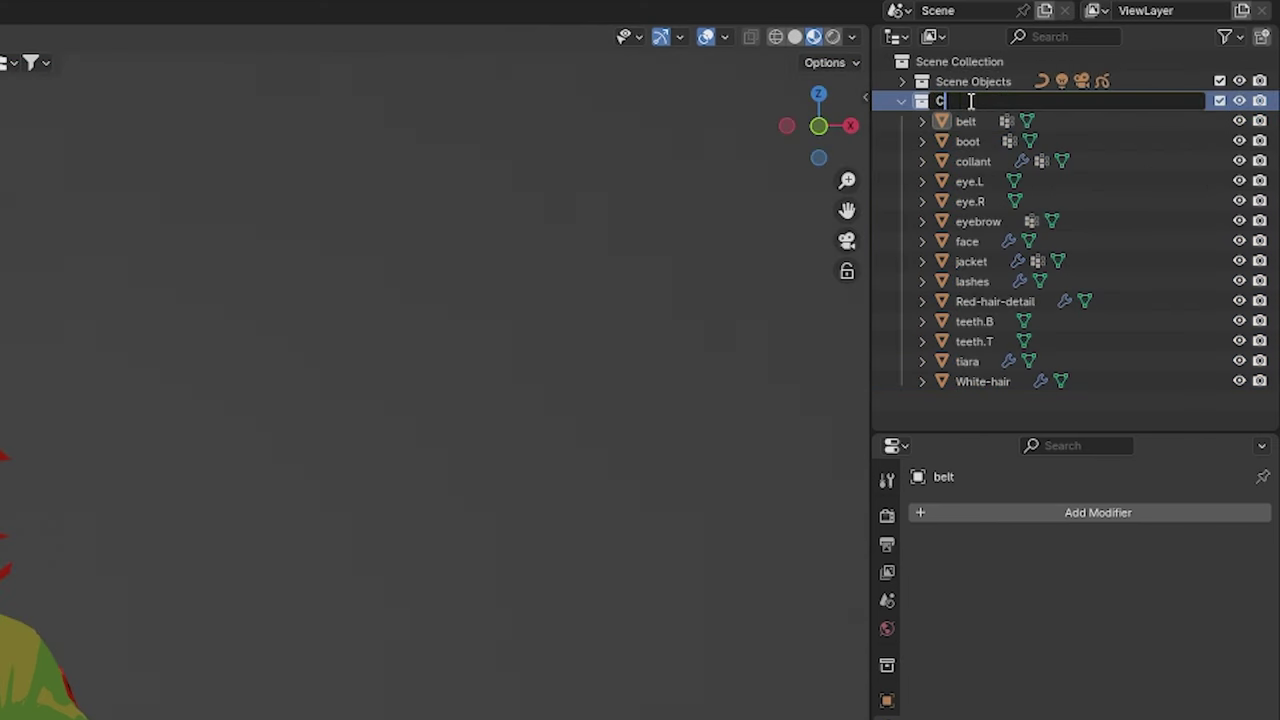
type("harac")
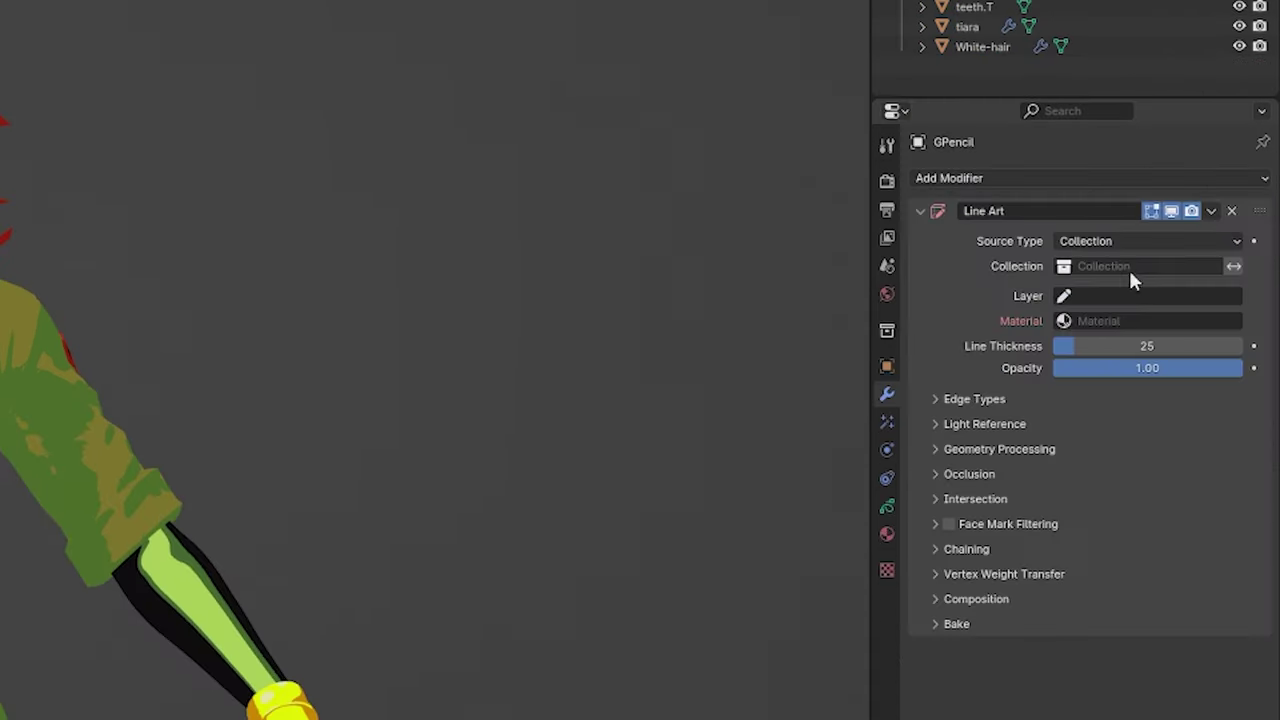
Set the Line Art modifier's collection to Character, its layer to GP_Layer and its material to Black.001
left_click(1130, 266)
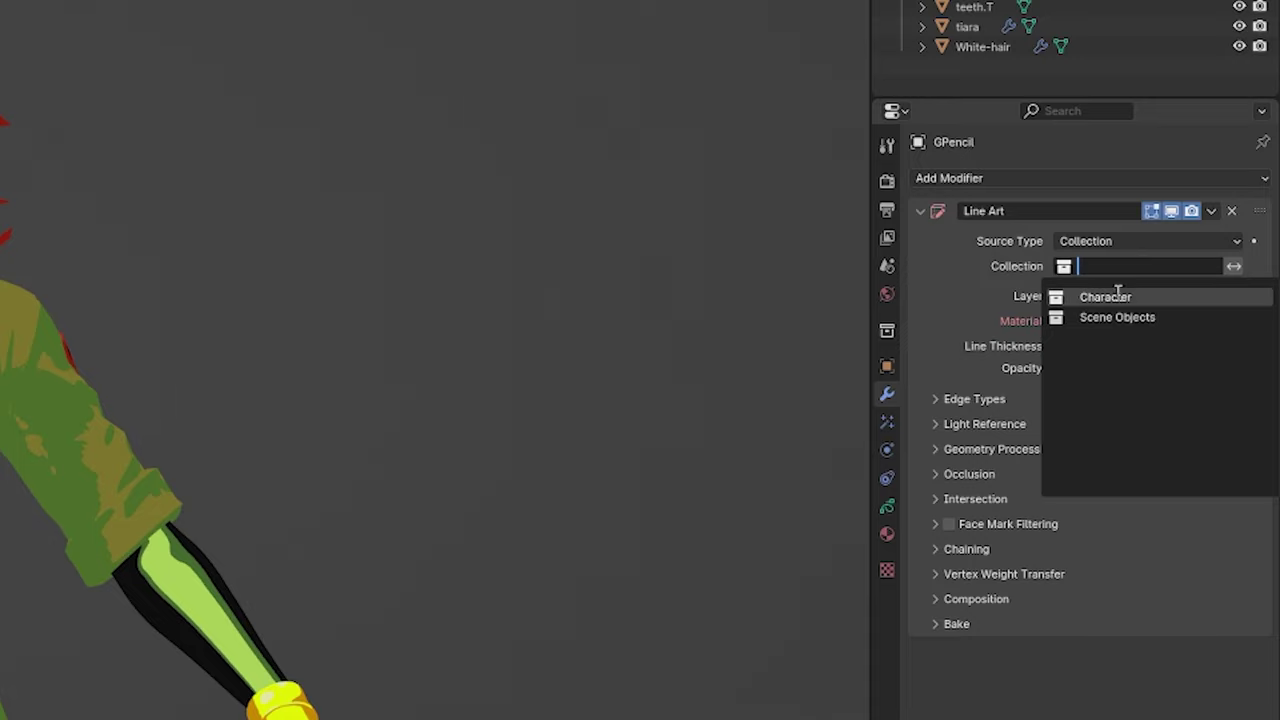
left_click(1118, 297)
left_click(1066, 294)
left_click(1075, 326)
left_click(1074, 321)
left_click(1090, 349)
Set the Line Art modifier's line thickness to 2
left_click(1117, 346)
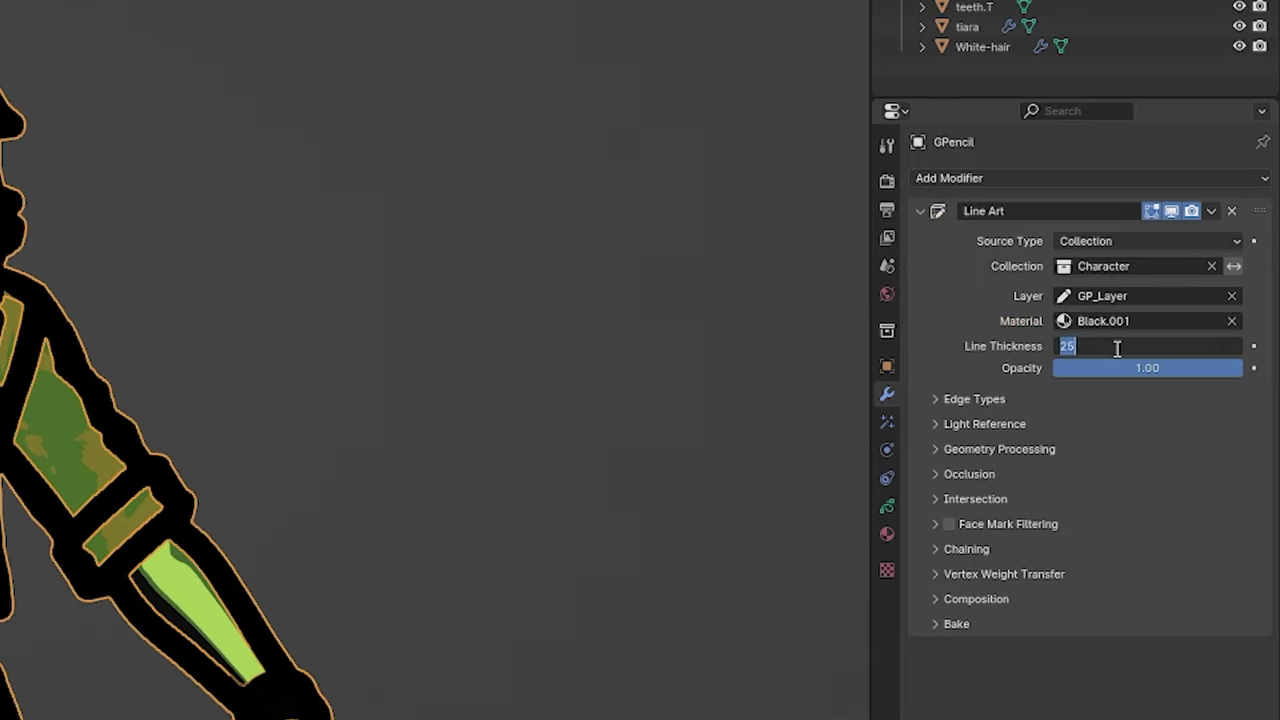
type("2")
key("Return")
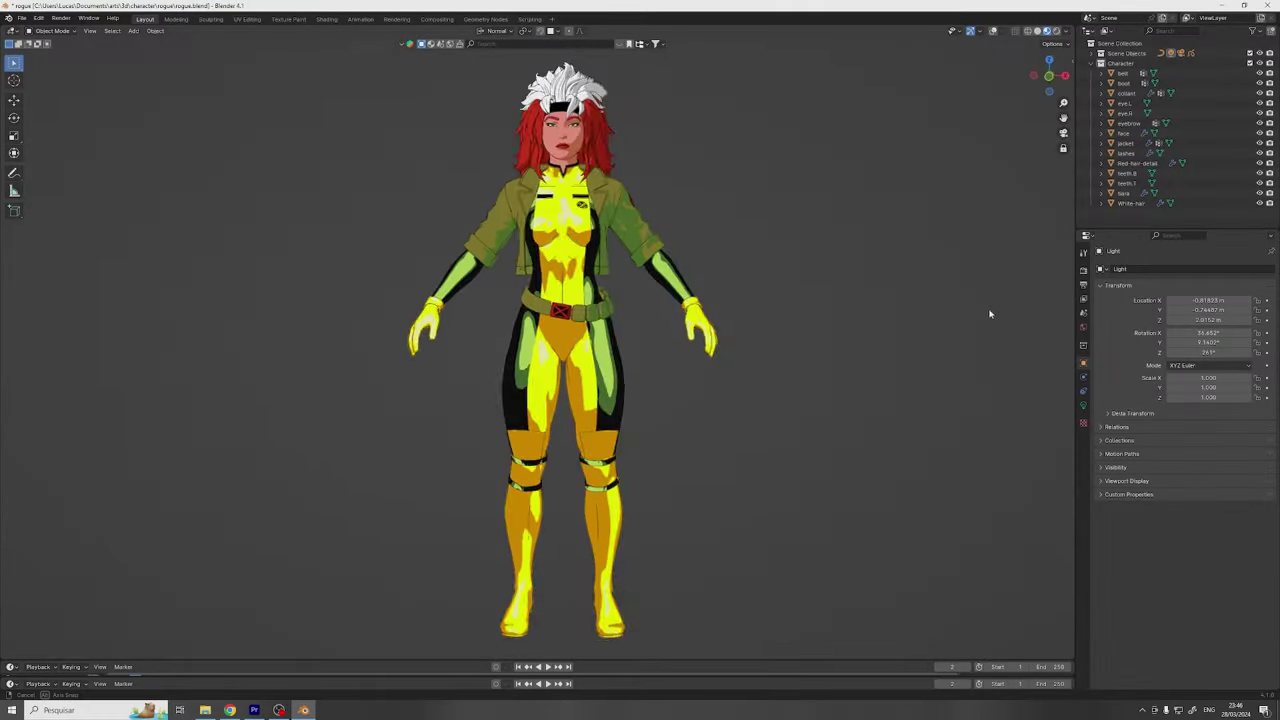
middle_click_drag(975, 314, 869, 269)
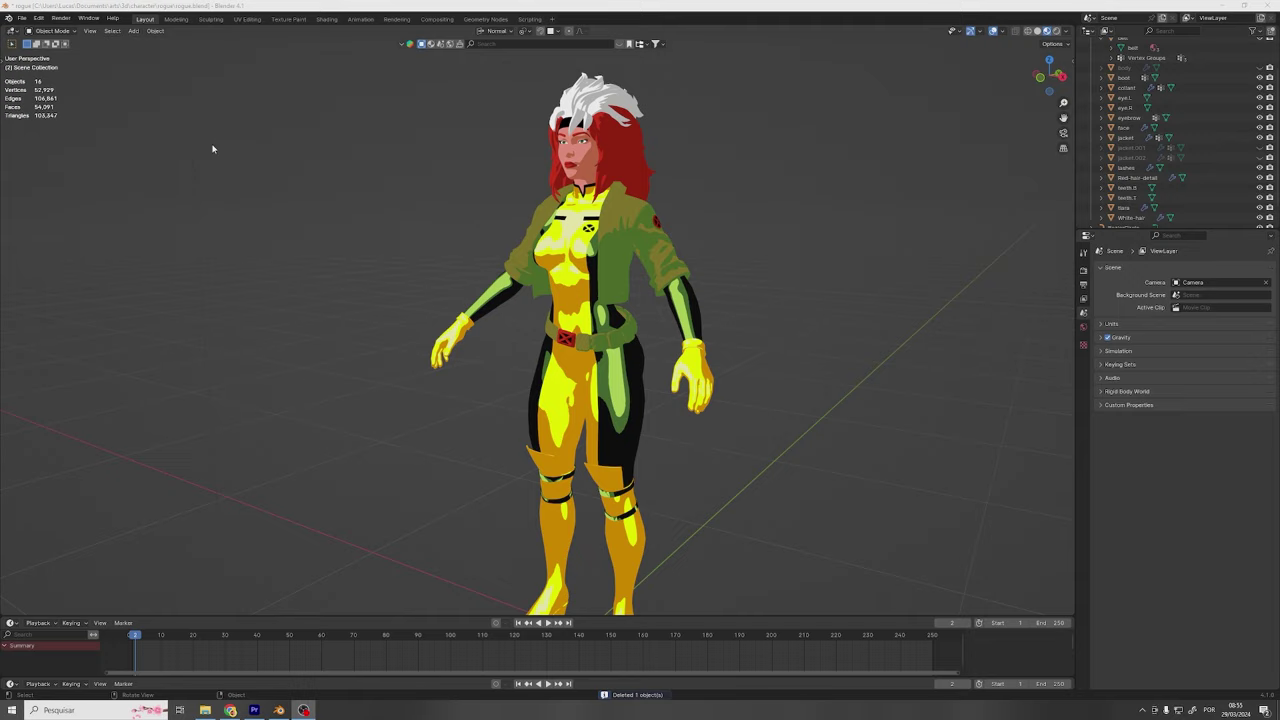
Add an armature to the scene for rigging the Rogue character
left_click(133, 30)
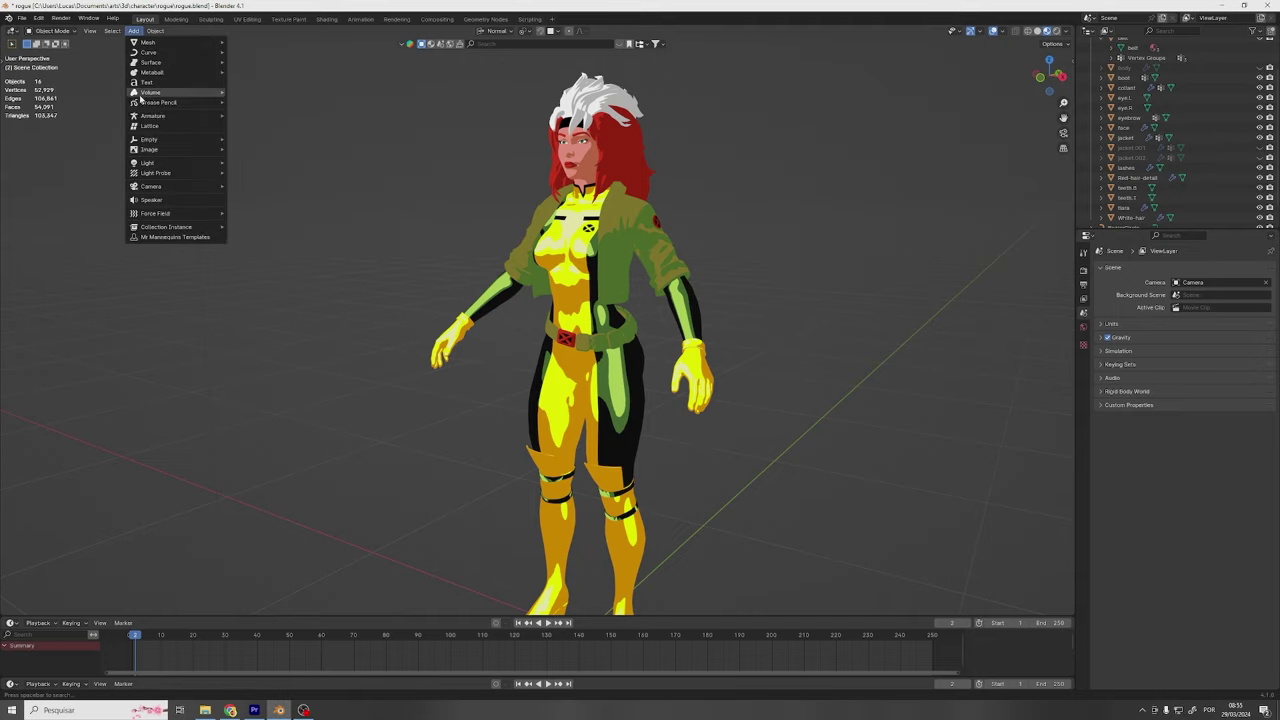
left_click(266, 125)
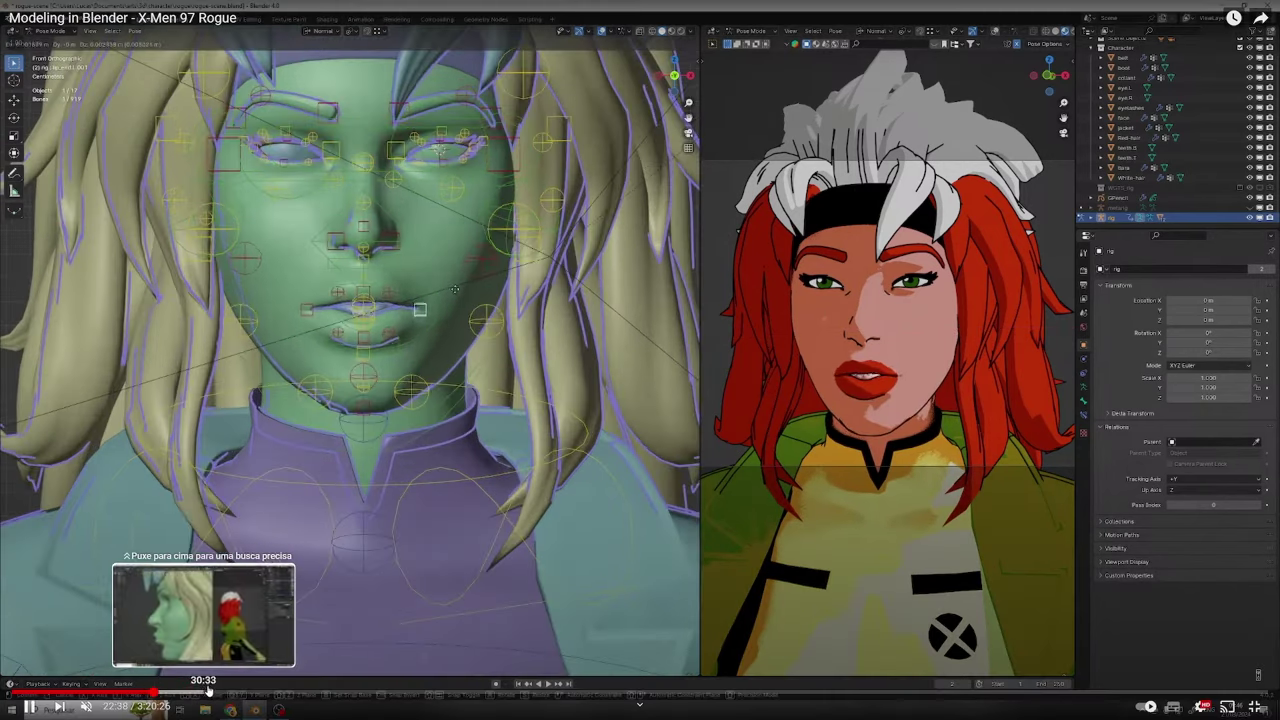
Skip ahead through the Modeling in Blender - X-Men 97 Rogue video to view later parts of the rigging process
left_click(220, 690)
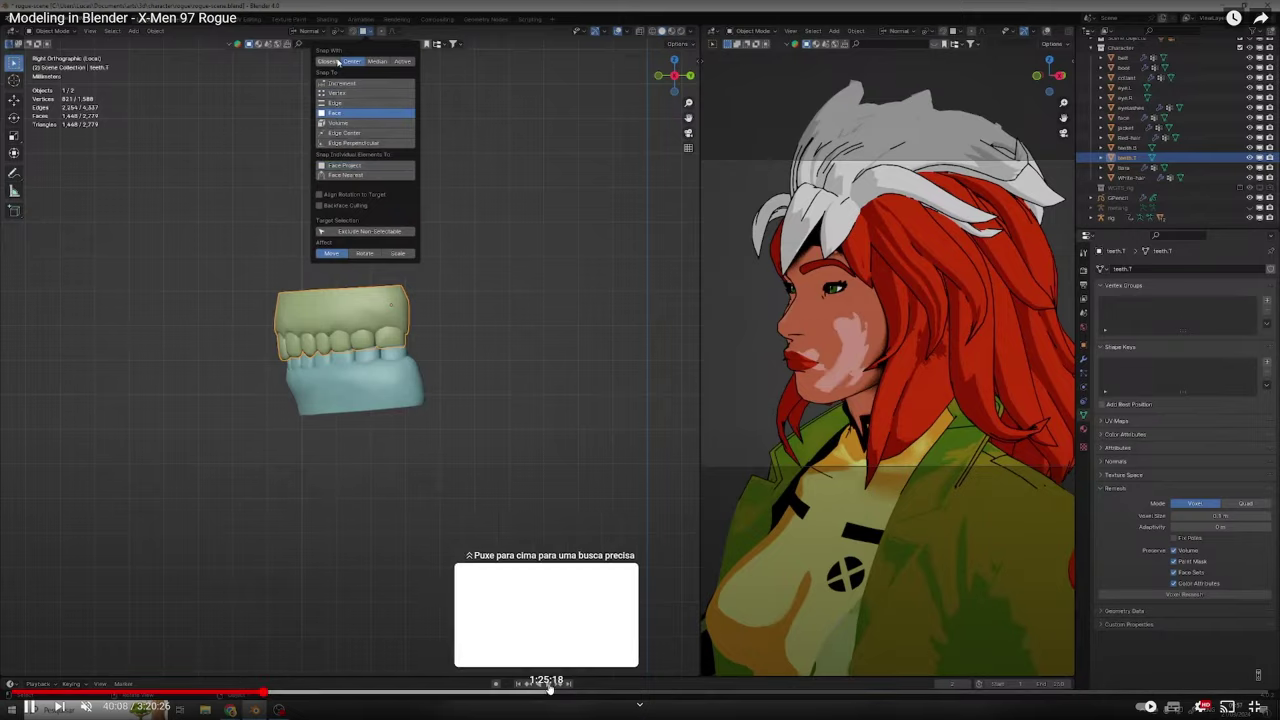
left_click_drag(548, 688, 714, 688)
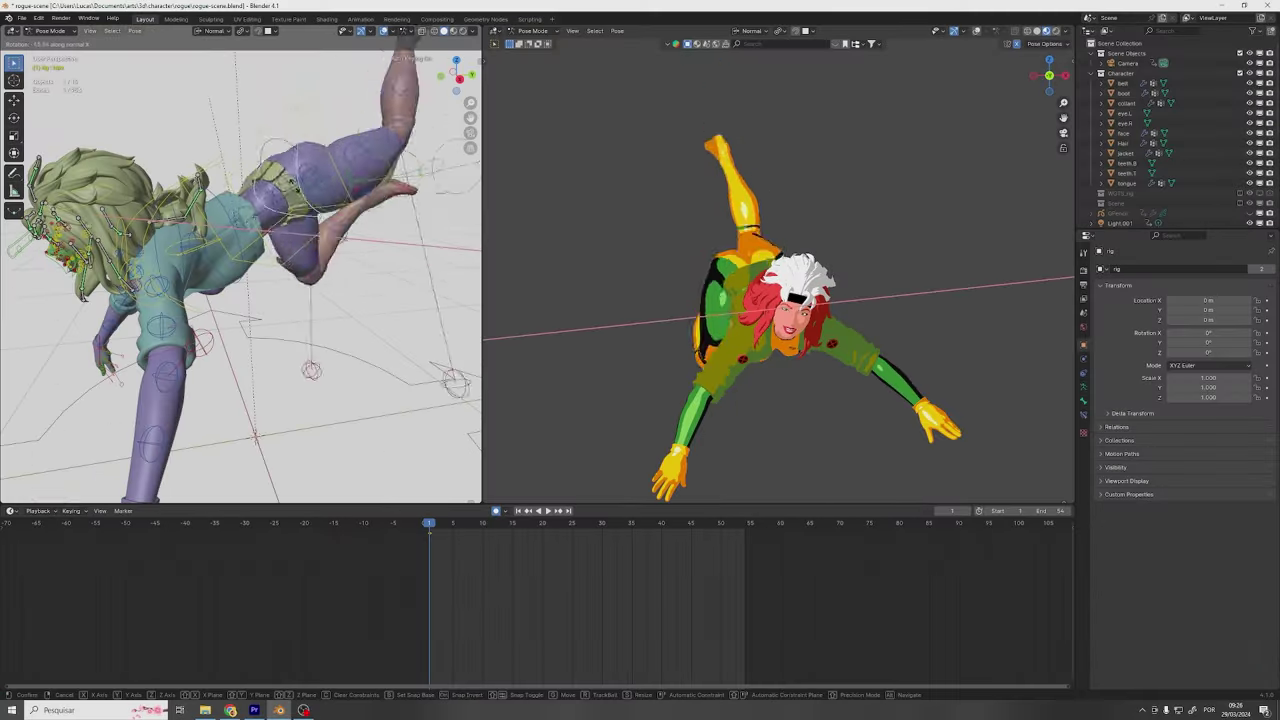